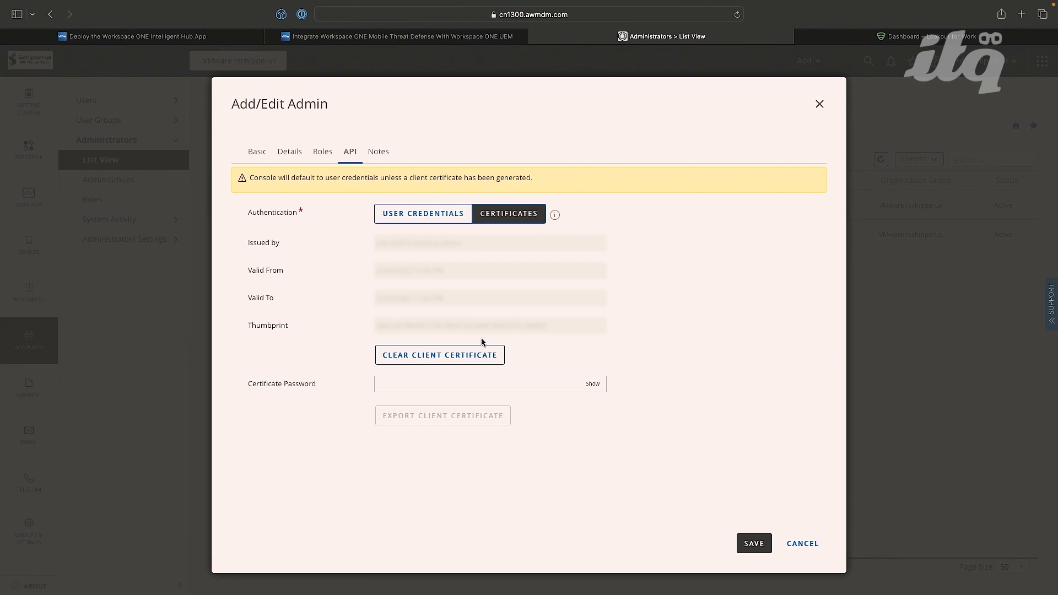
- Check the certificate password field in the administrator's API settings and close the administrator dialog without saving
{"action": "left_click", "coordinate": [444, 384]}
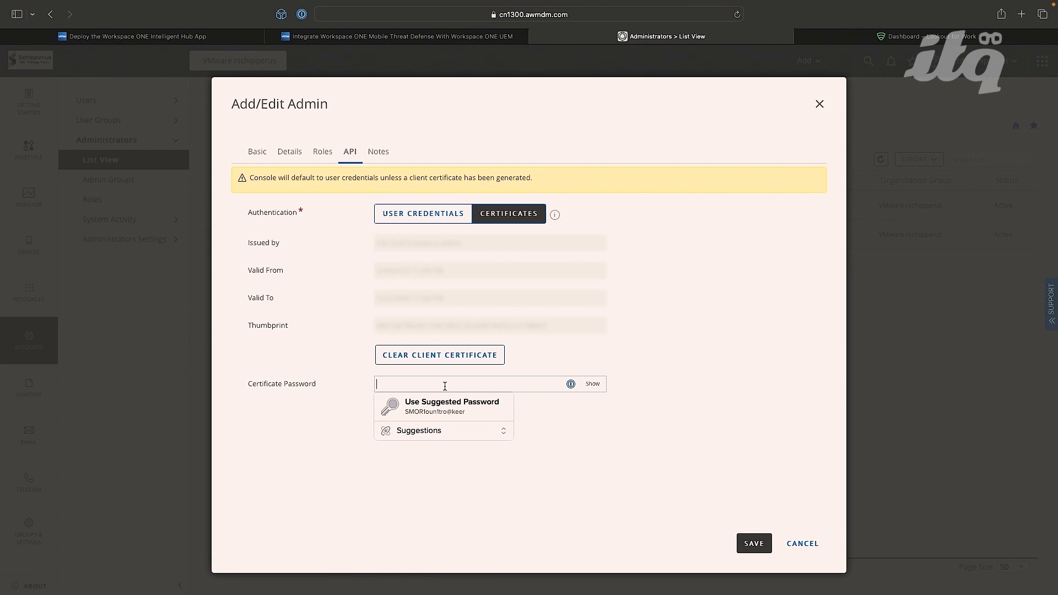
{"action": "left_click", "coordinate": [543, 500]}
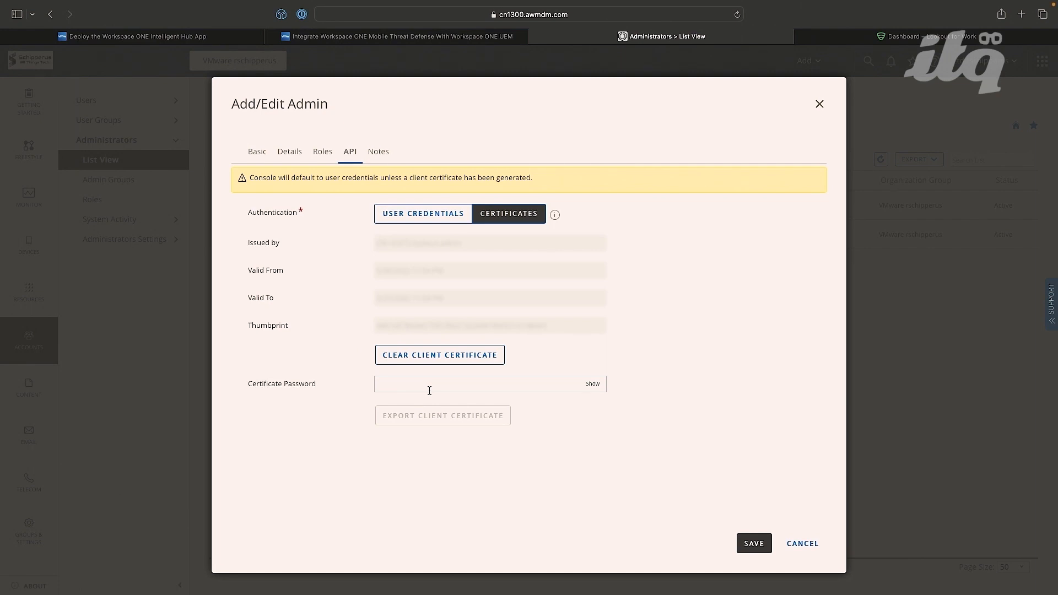
{"action": "left_click", "coordinate": [819, 104]}
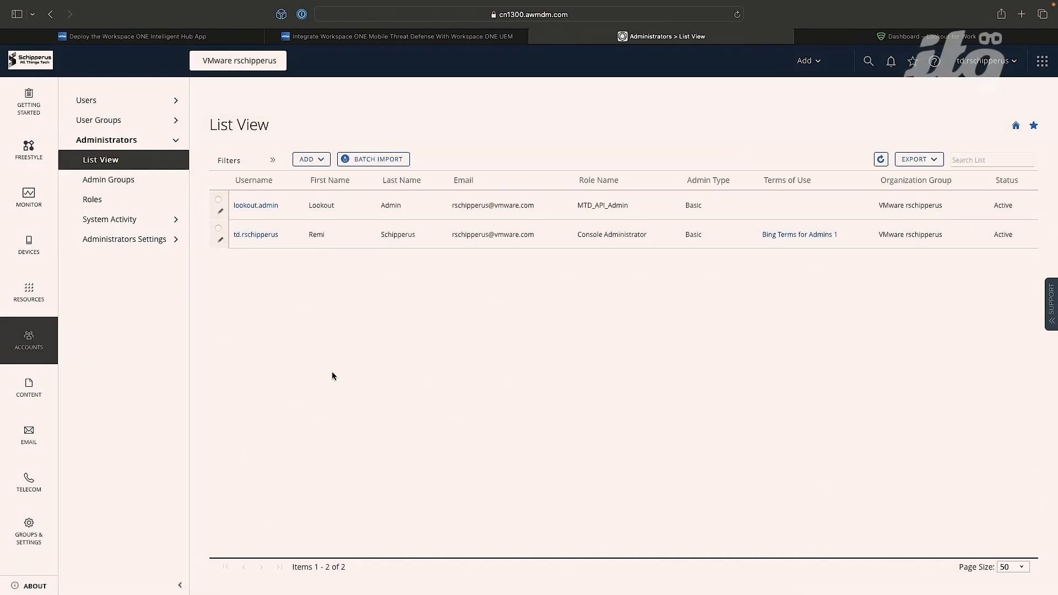
- Open the list of assignment groups in the console's Groups & Settings area
{"action": "mouse_move", "coordinate": [41, 412]}
{"action": "left_click", "coordinate": [30, 534]}
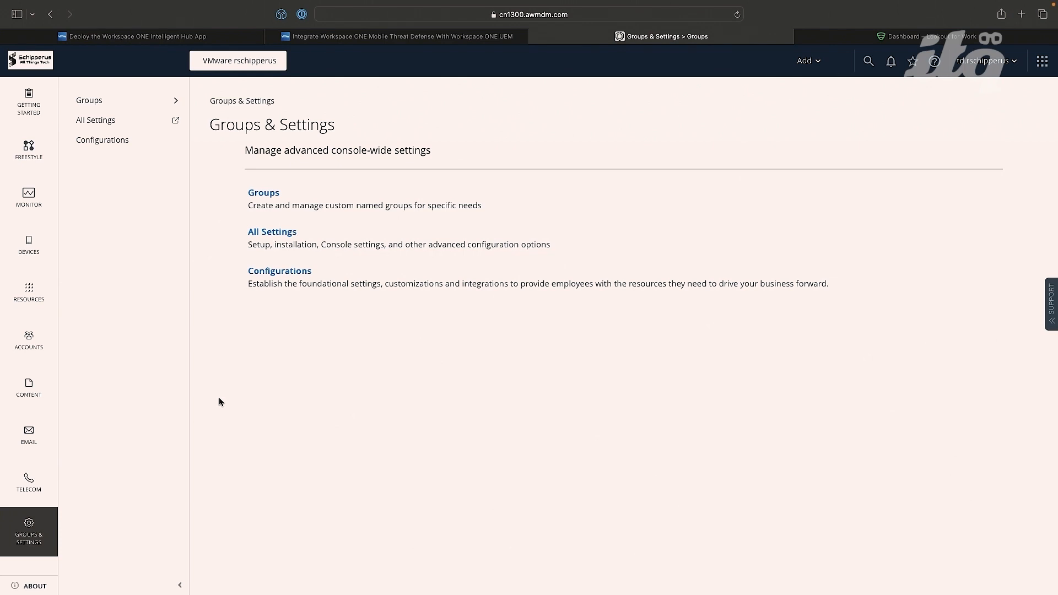
{"action": "left_click", "coordinate": [263, 193]}
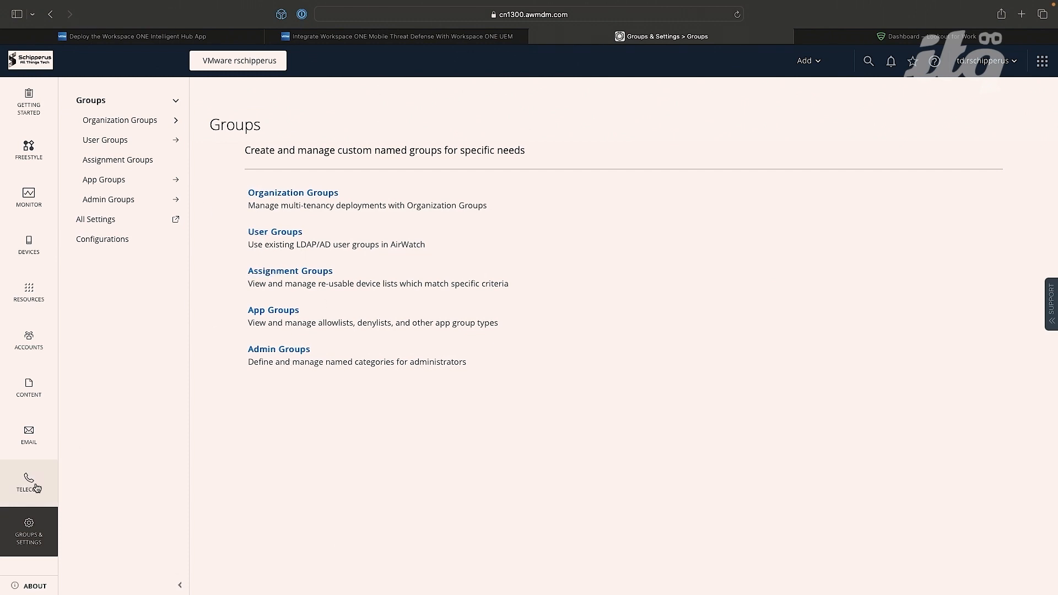
{"action": "mouse_move", "coordinate": [30, 482]}
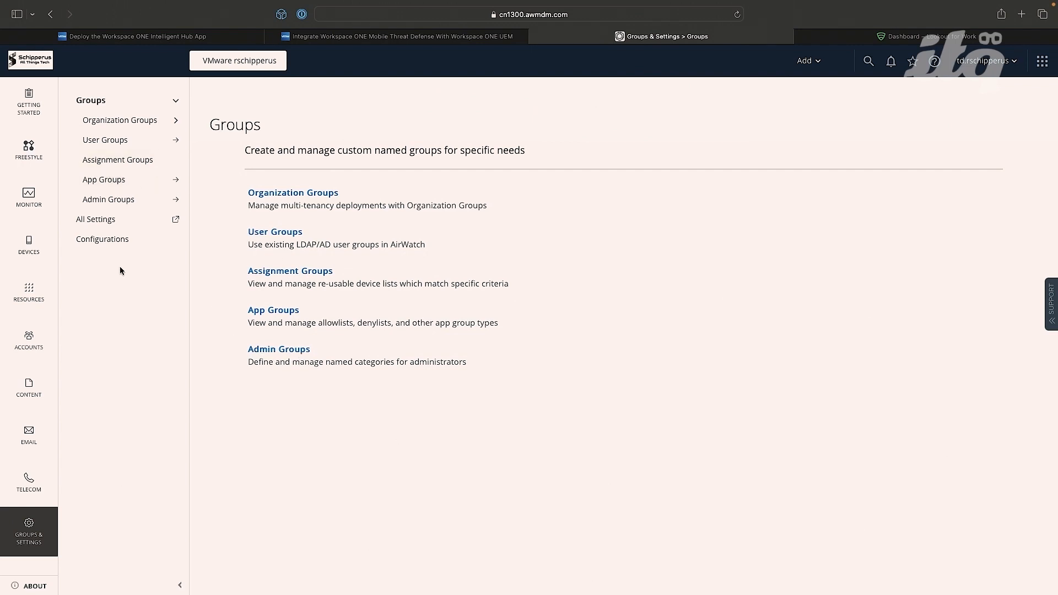
{"action": "left_click", "coordinate": [111, 159]}
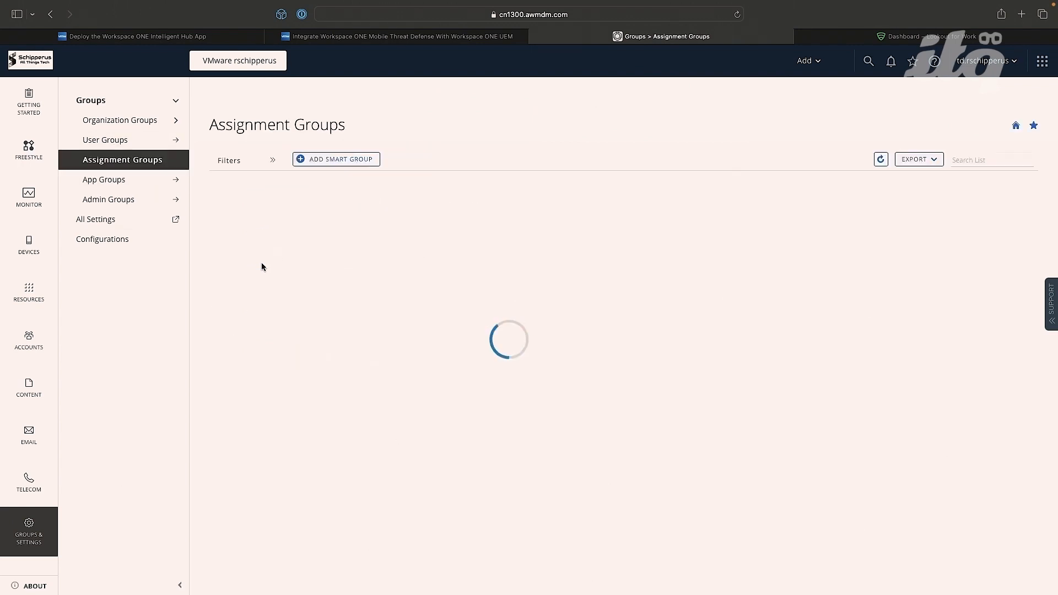
- Look at the criteria for creating a new smart group, close the form without saving, and review the existing assignment groups
{"action": "left_click", "coordinate": [328, 169]}
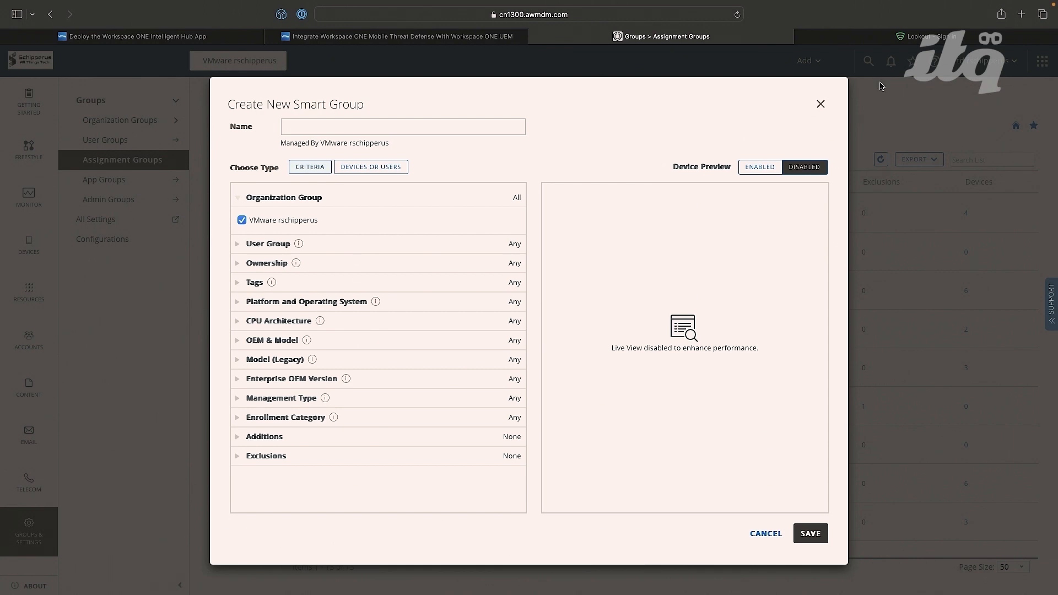
{"action": "left_click", "coordinate": [820, 104]}
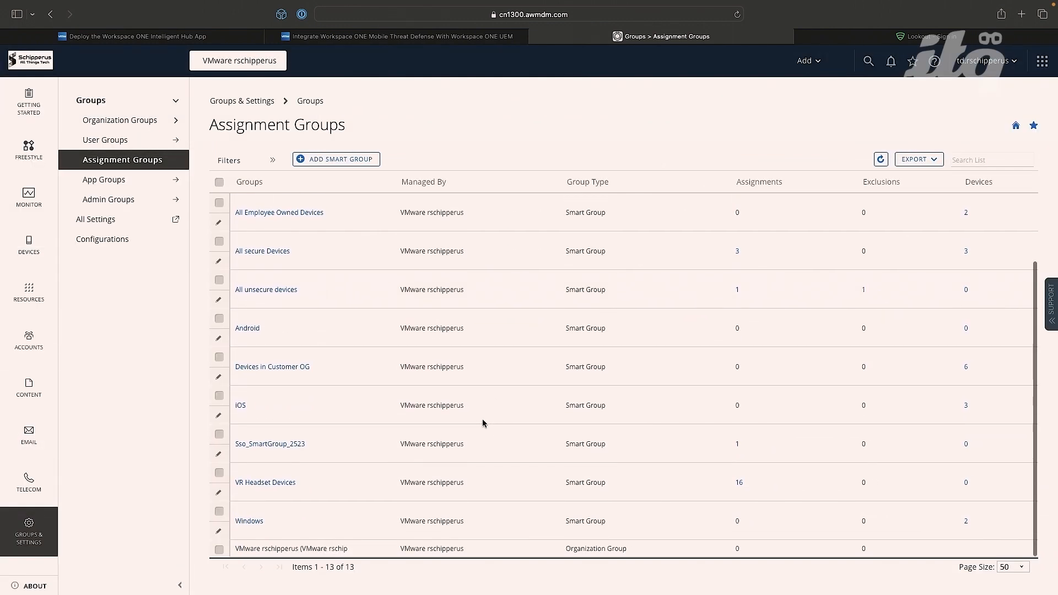
{"action": "scroll", "coordinate": [324, 460], "scroll_direction": "up", "scroll_amount": 3}
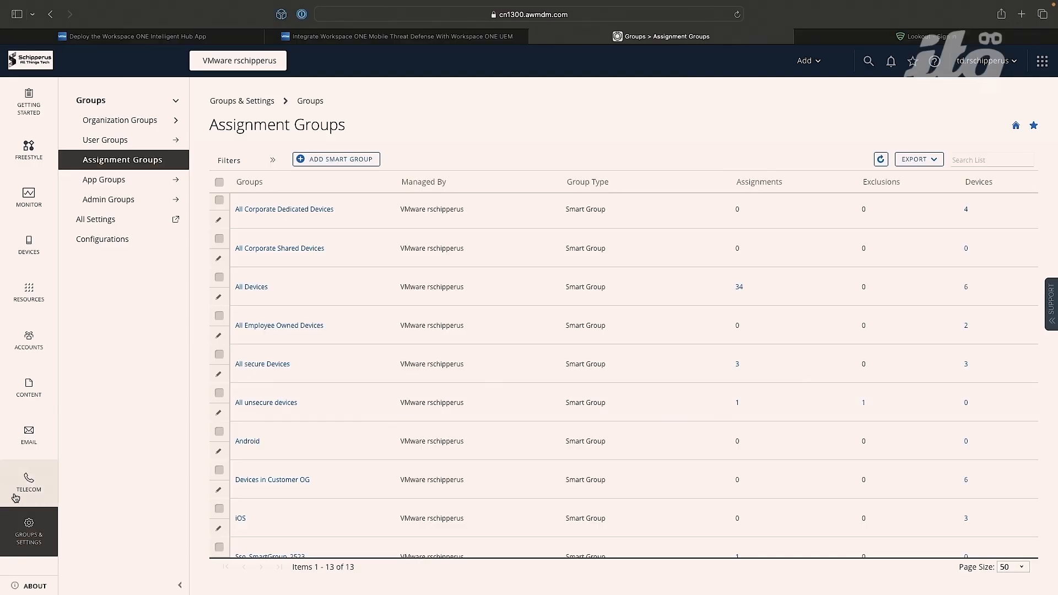
- Open the Tags settings among the advanced Devices & Users settings and review the MTD activation and risk tags
{"action": "left_click", "coordinate": [20, 537]}
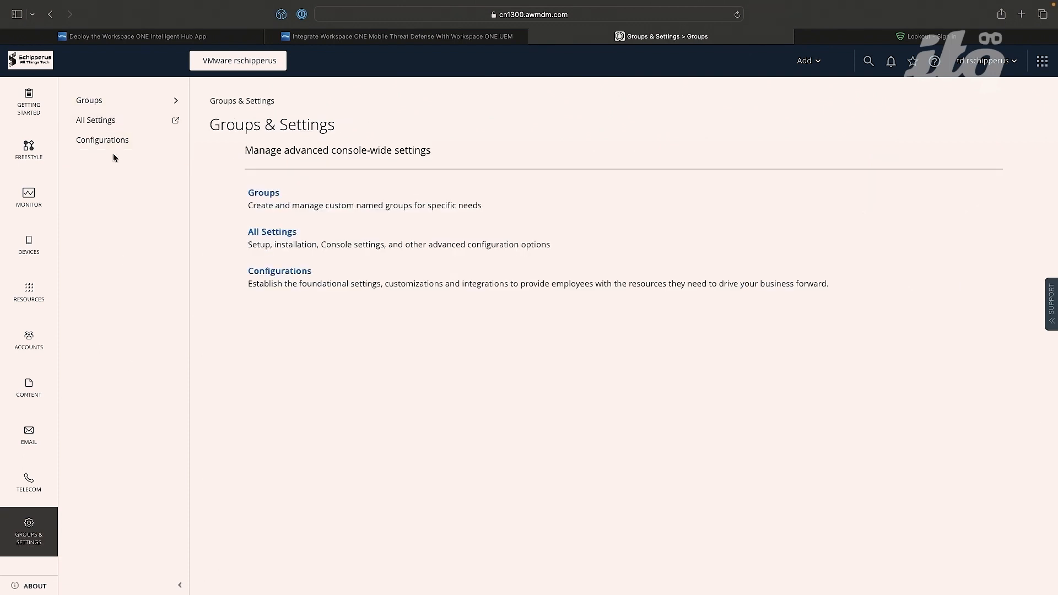
{"action": "left_click", "coordinate": [110, 122]}
{"action": "left_click", "coordinate": [85, 159]}
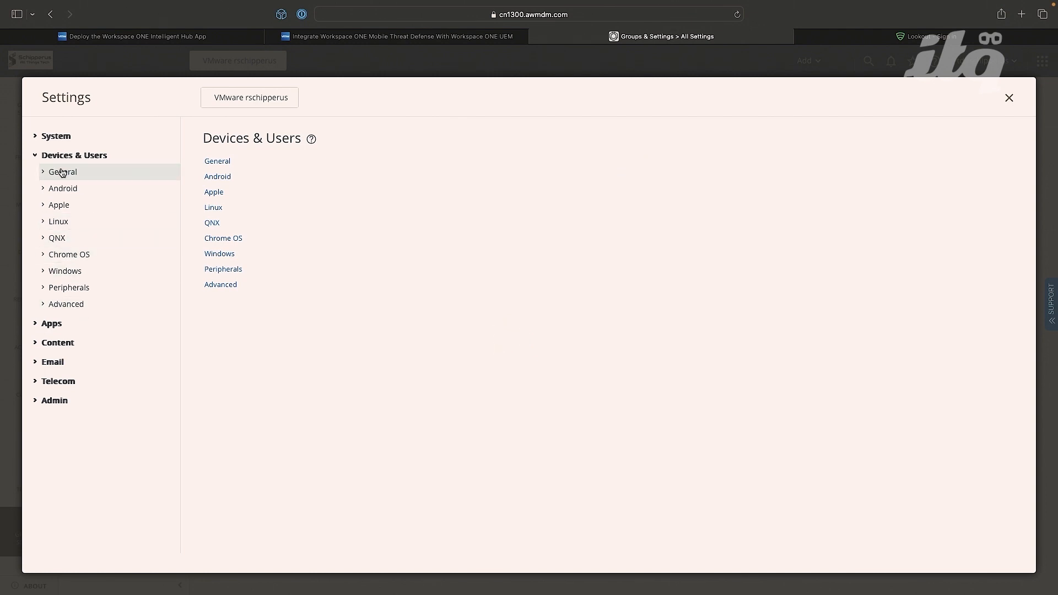
{"action": "left_click", "coordinate": [65, 303]}
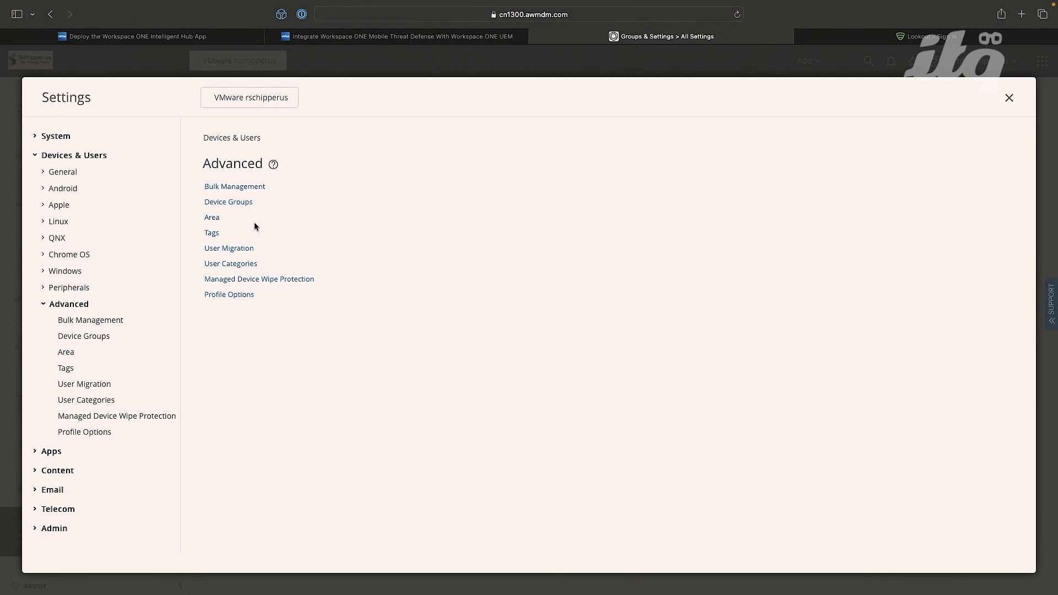
{"action": "left_click", "coordinate": [211, 233]}
{"action": "scroll", "coordinate": [276, 349], "scroll_direction": "down", "scroll_amount": 5}
{"action": "scroll", "coordinate": [277, 350], "scroll_direction": "up", "scroll_amount": 3}
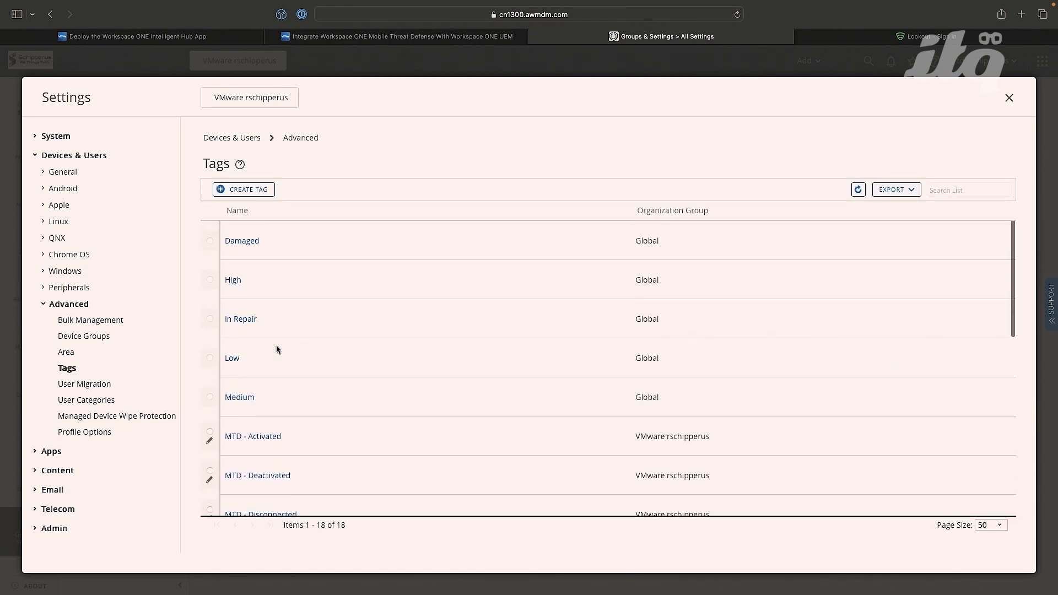
{"action": "scroll", "coordinate": [290, 381], "scroll_direction": "down", "scroll_amount": 5}
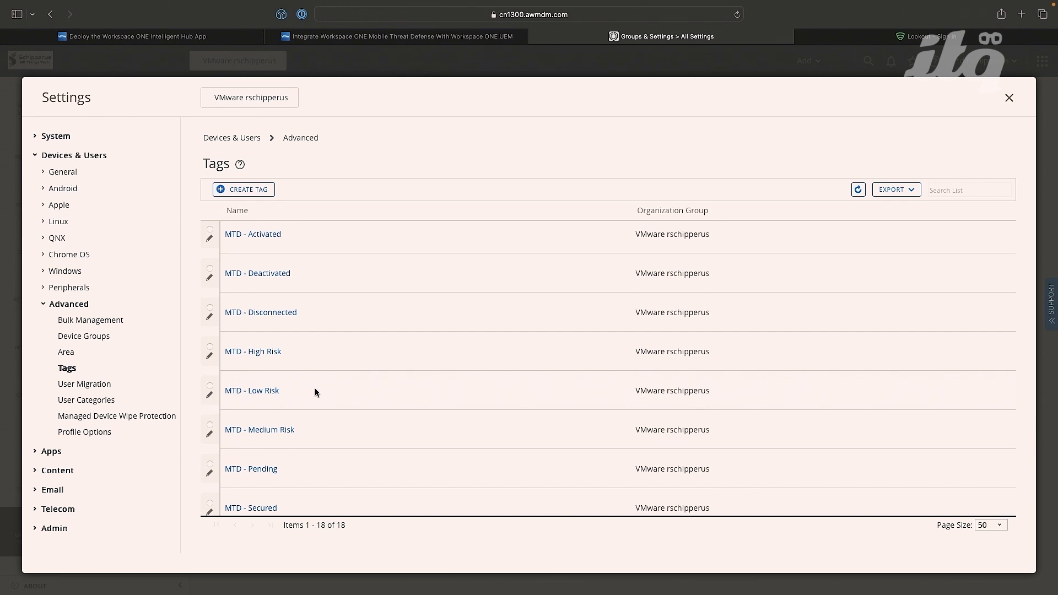
{"action": "scroll", "coordinate": [309, 405], "scroll_direction": "down", "scroll_amount": 3}
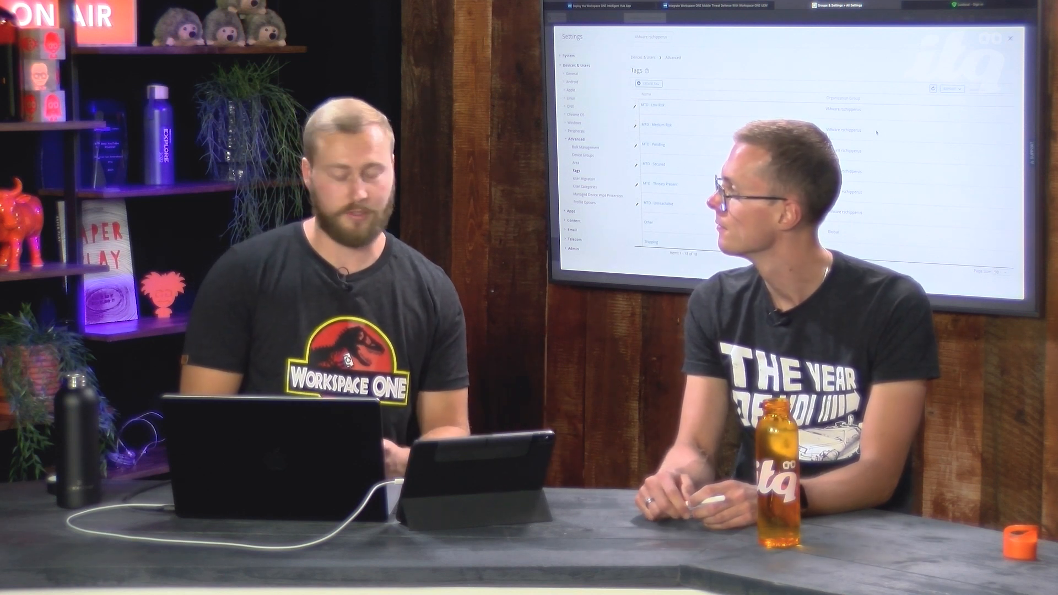
- Switch to the Lookout console and sign in with the saved account e-mail and password
{"action": "left_click", "coordinate": [967, 6]}
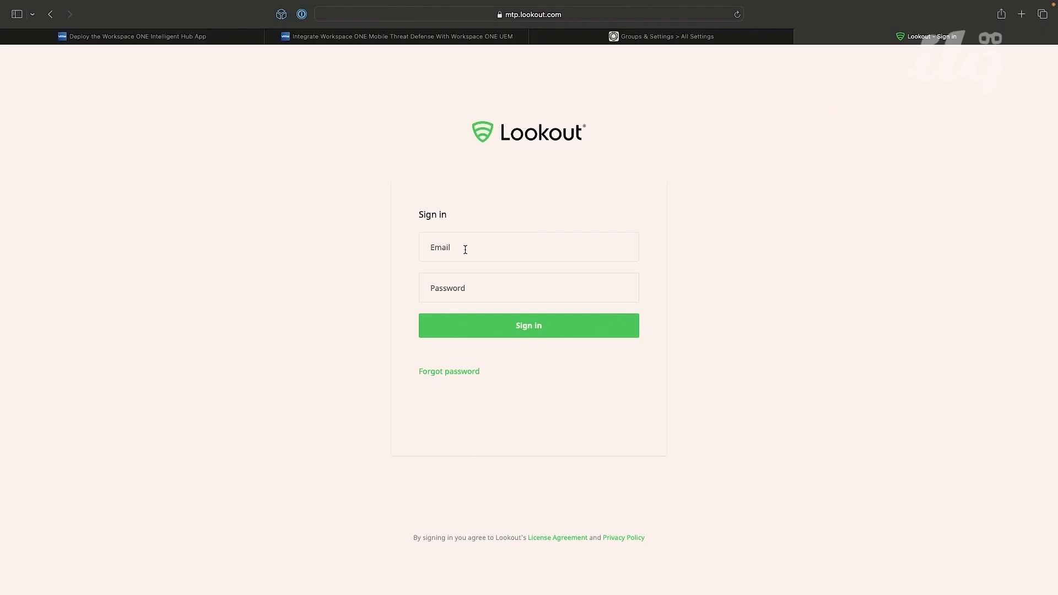
{"action": "left_click", "coordinate": [463, 246]}
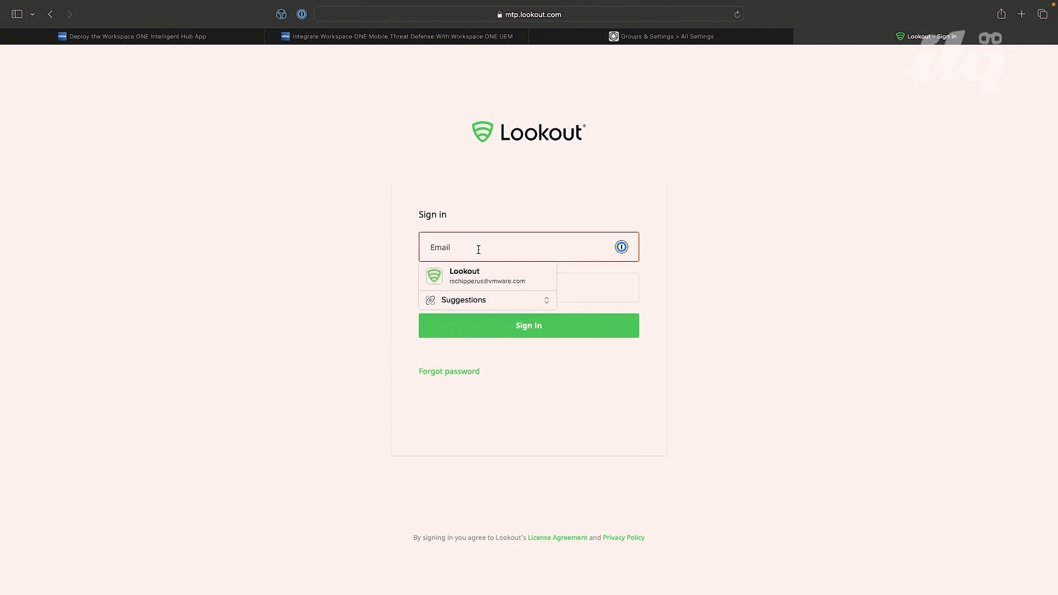
{"action": "left_click", "coordinate": [475, 274]}
{"action": "left_click", "coordinate": [496, 329]}
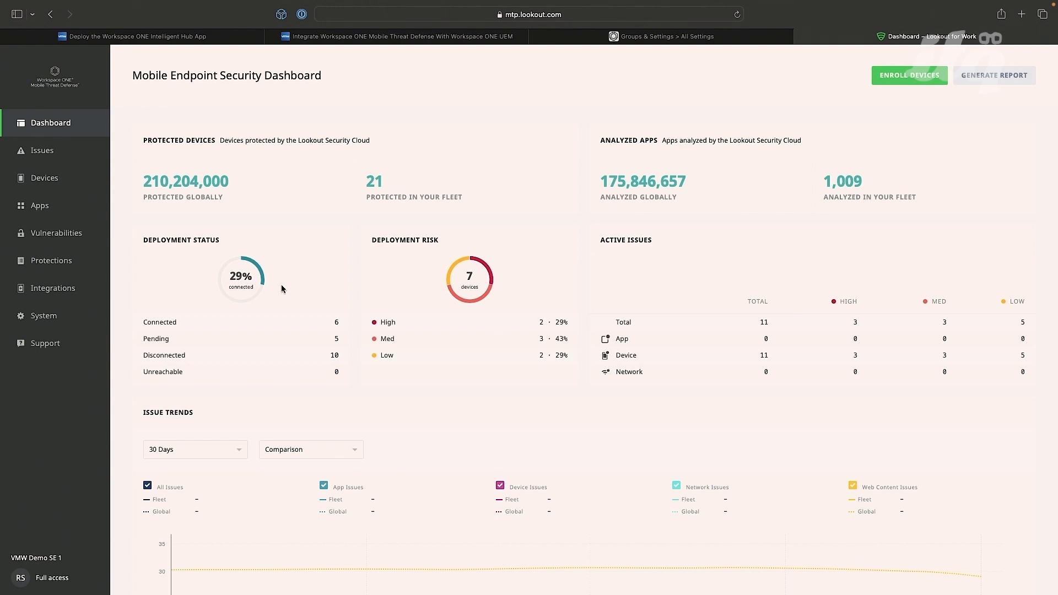
- Look over the security dashboard and open the first connected CN1300 Workspace ONE MDM connector in Integrations
{"action": "scroll", "coordinate": [281, 286], "scroll_direction": "down", "scroll_amount": 2}
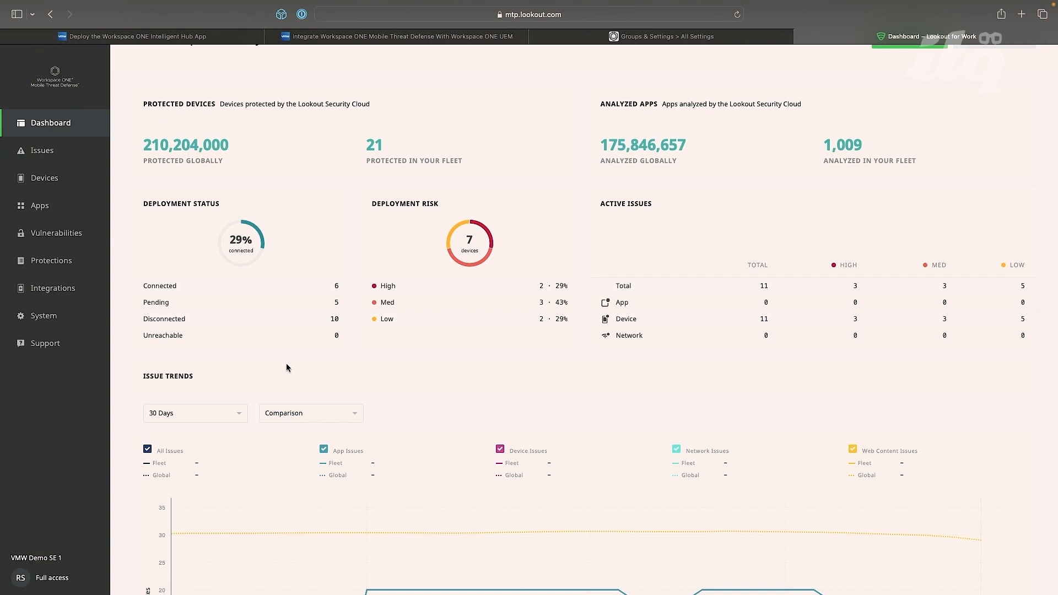
{"action": "left_click", "coordinate": [60, 293]}
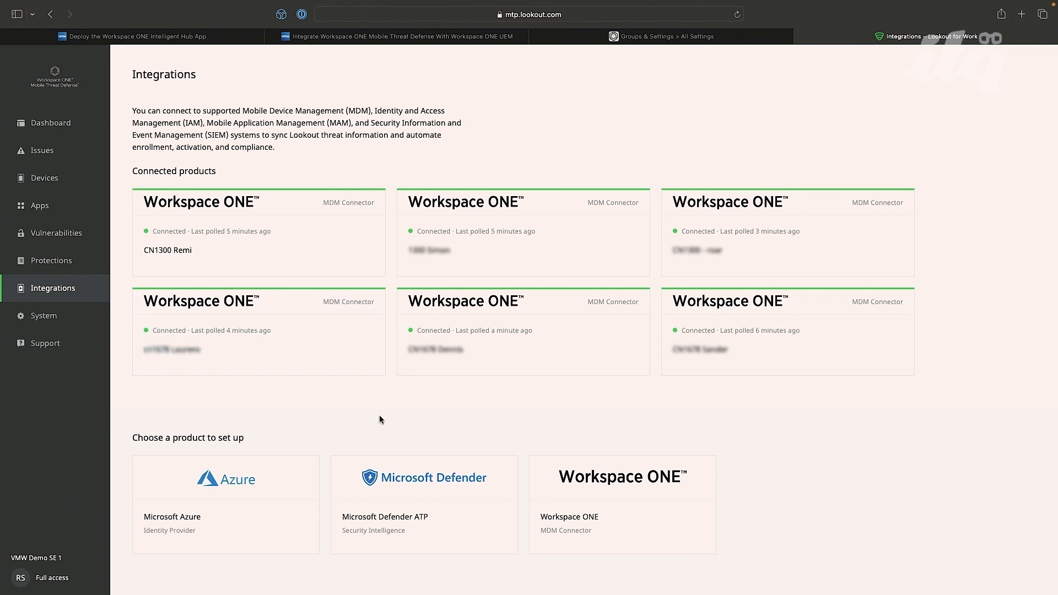
{"action": "left_click", "coordinate": [279, 242]}
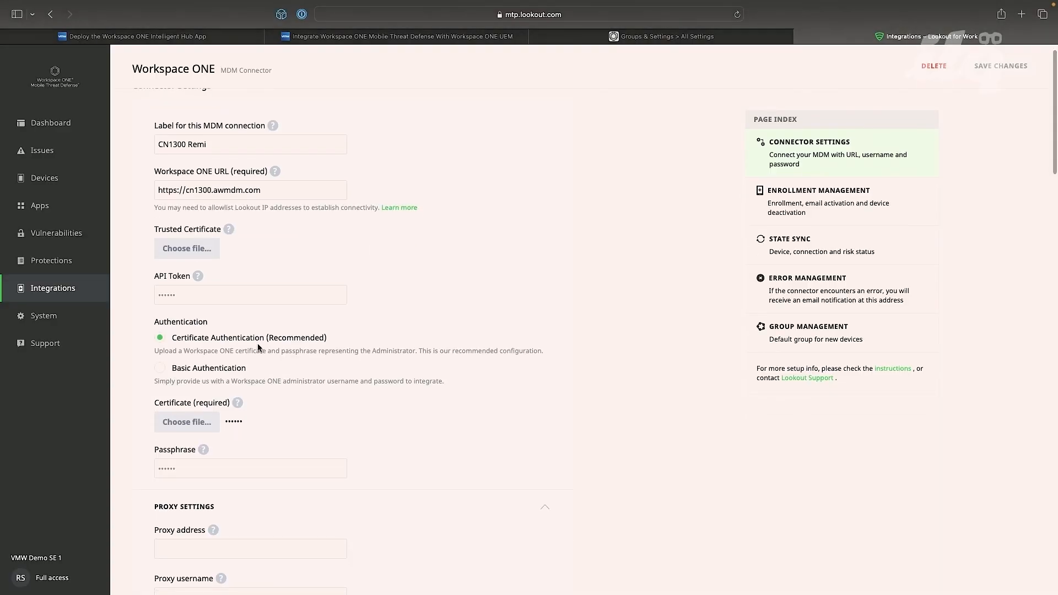
- Review the connector and proxy settings, and show the Workspace ONE smart groups available for Lookout for Work device enrollment
{"action": "key", "text": "super+Tab"}
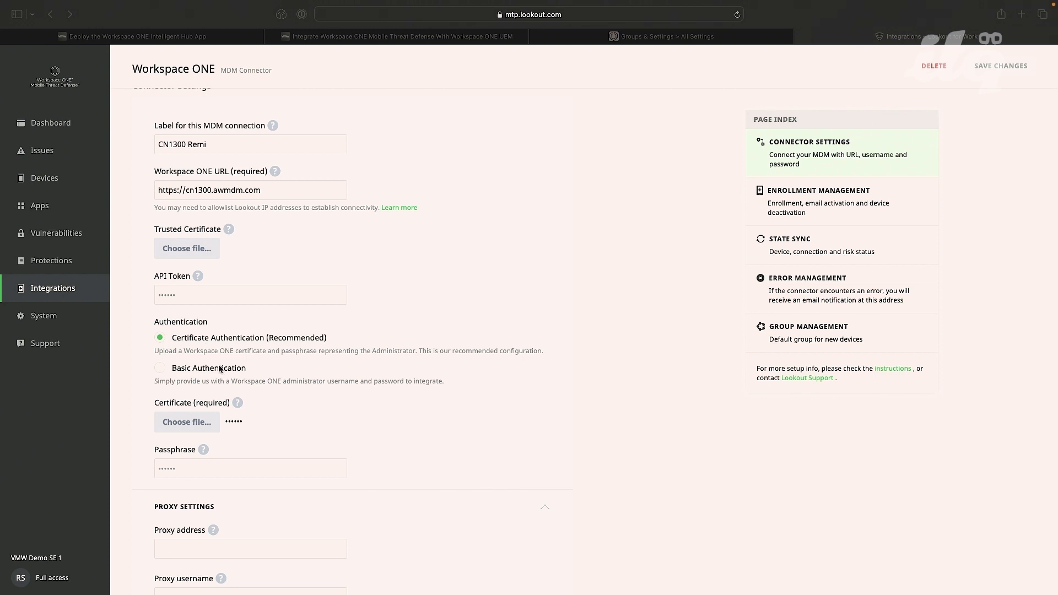
{"action": "scroll", "coordinate": [251, 397], "scroll_direction": "down", "scroll_amount": 5}
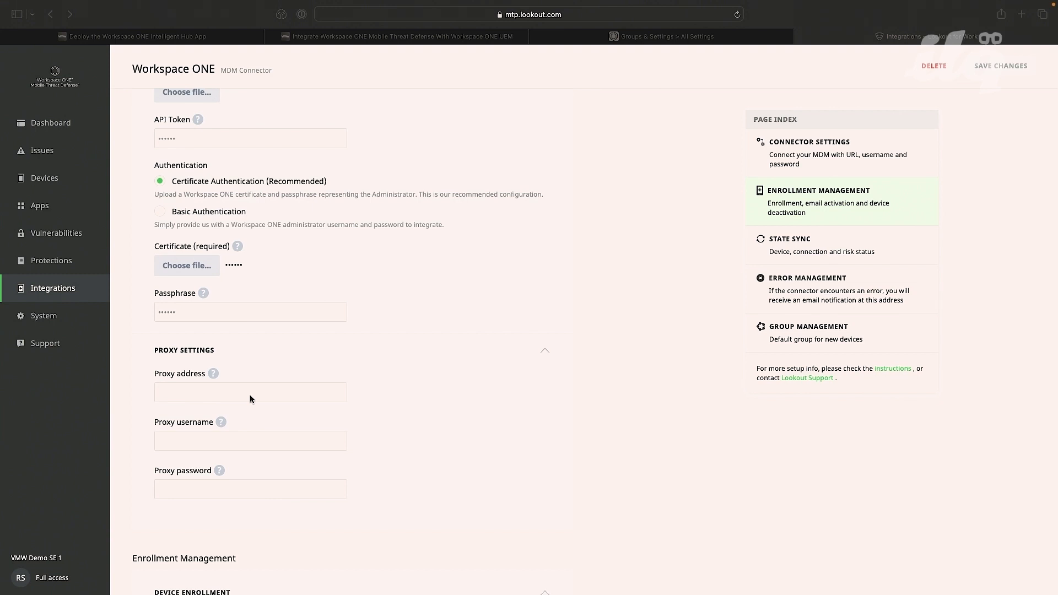
{"action": "scroll", "coordinate": [250, 398], "scroll_direction": "down", "scroll_amount": 10}
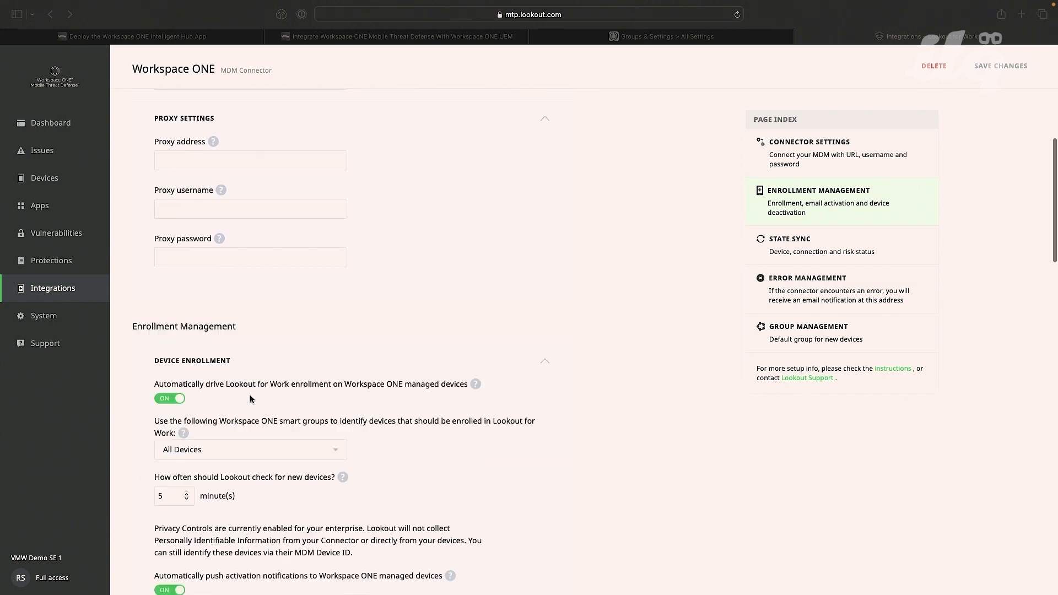
{"action": "scroll", "coordinate": [250, 397], "scroll_direction": "down", "scroll_amount": 2}
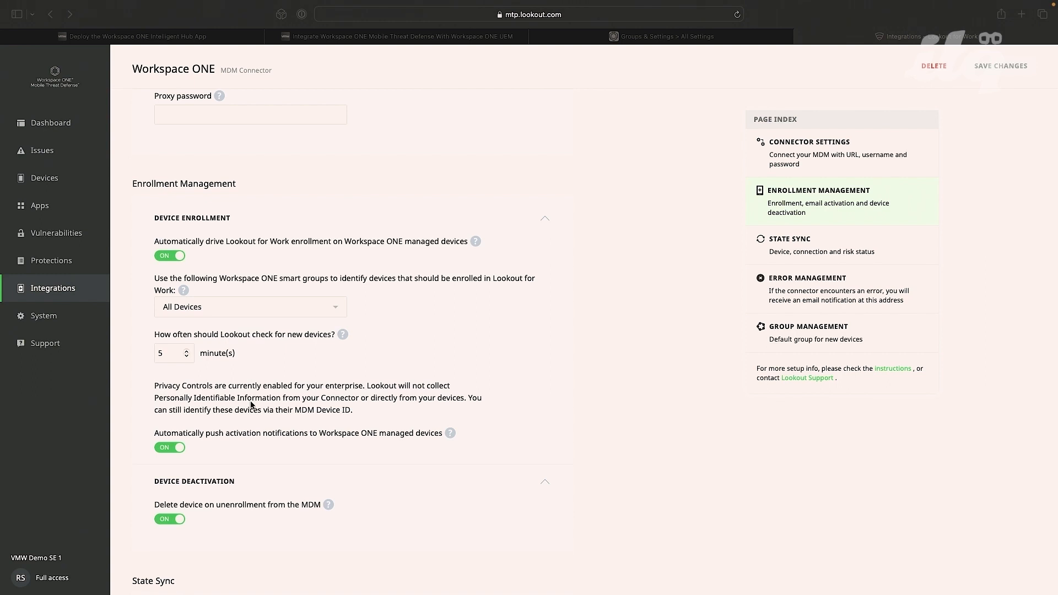
{"action": "left_click", "coordinate": [227, 306]}
{"action": "left_click", "coordinate": [227, 306]}
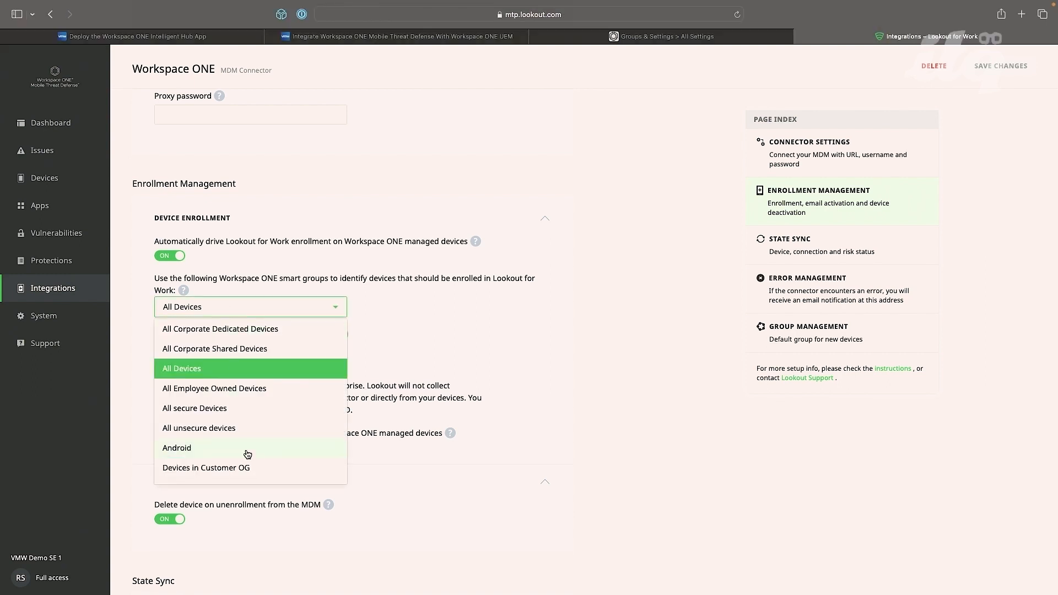